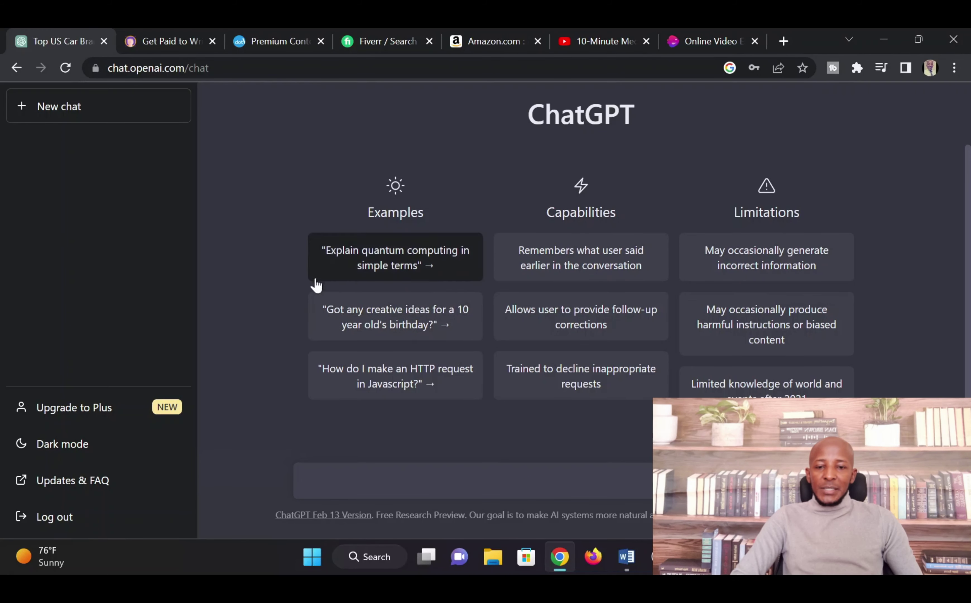
Glance at the Smashoid site, then return to the ChatGPT conversation.
scroll(365, 326, "up", 2)
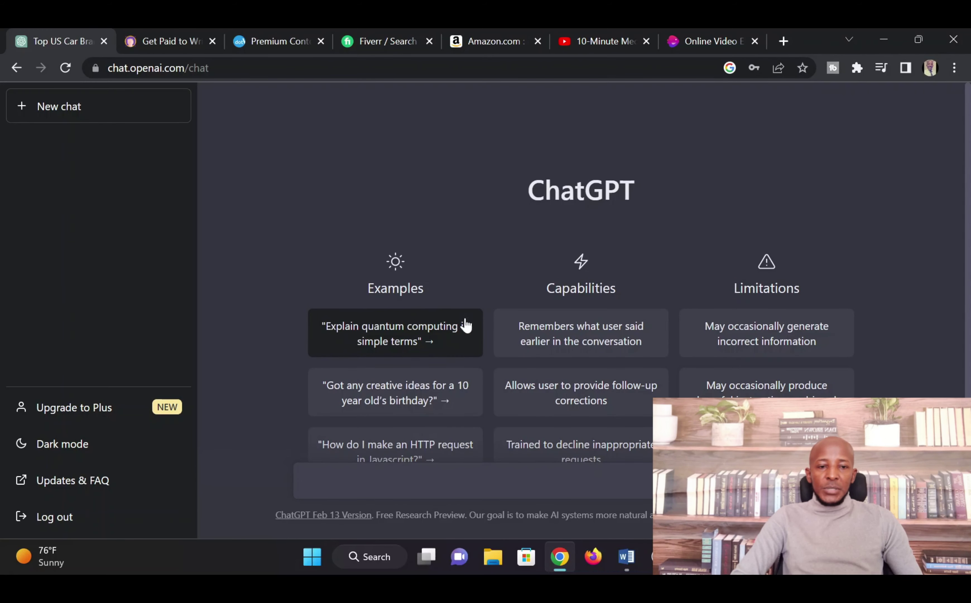
scroll(292, 344, "down", 2)
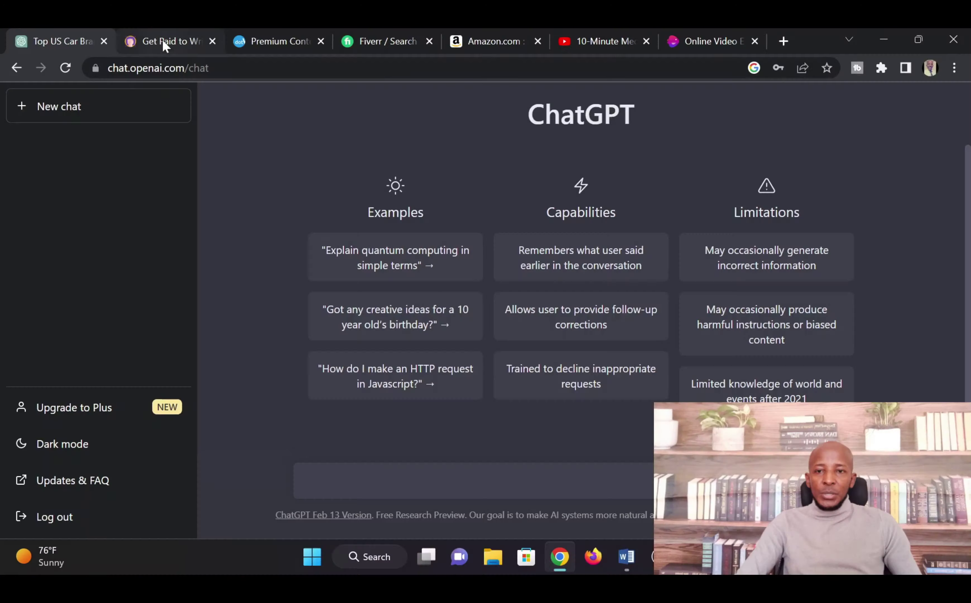
left_click(159, 41)
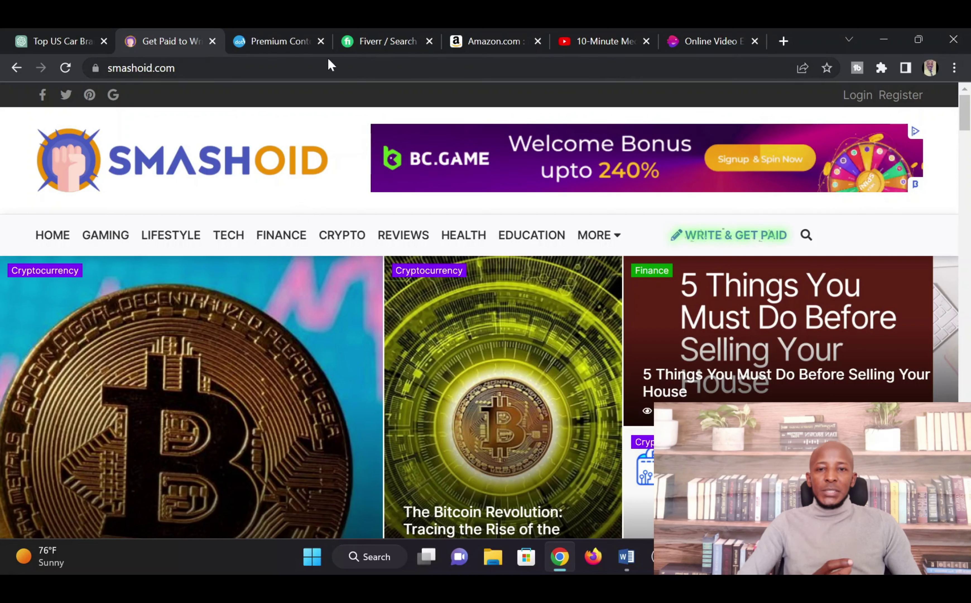
left_click(49, 40)
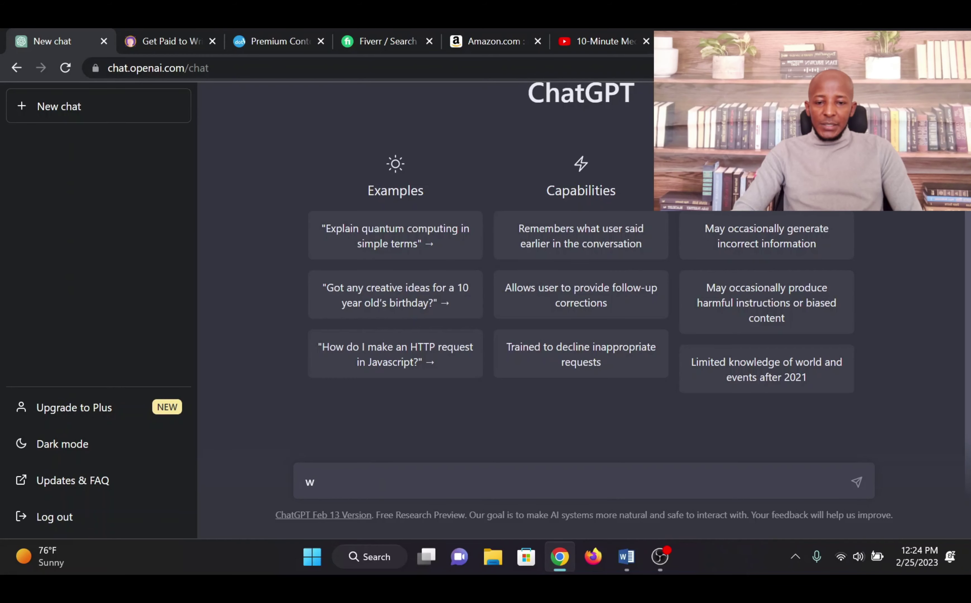
Delete the stray 'w' so the ChatGPT message box is empty.
key("BackSpace")
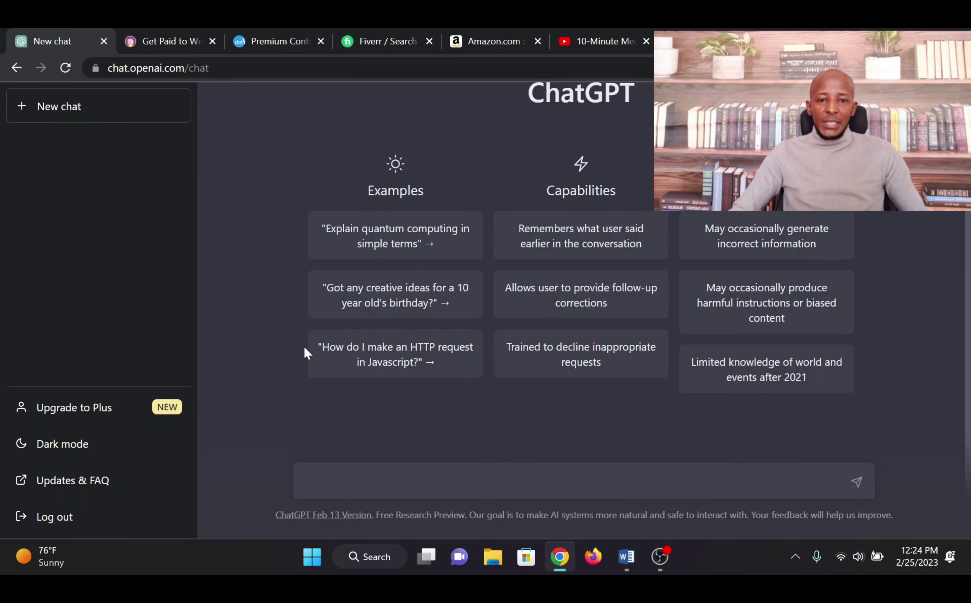
scroll(295, 343, "up", 2)
scroll(315, 451, "down", 2)
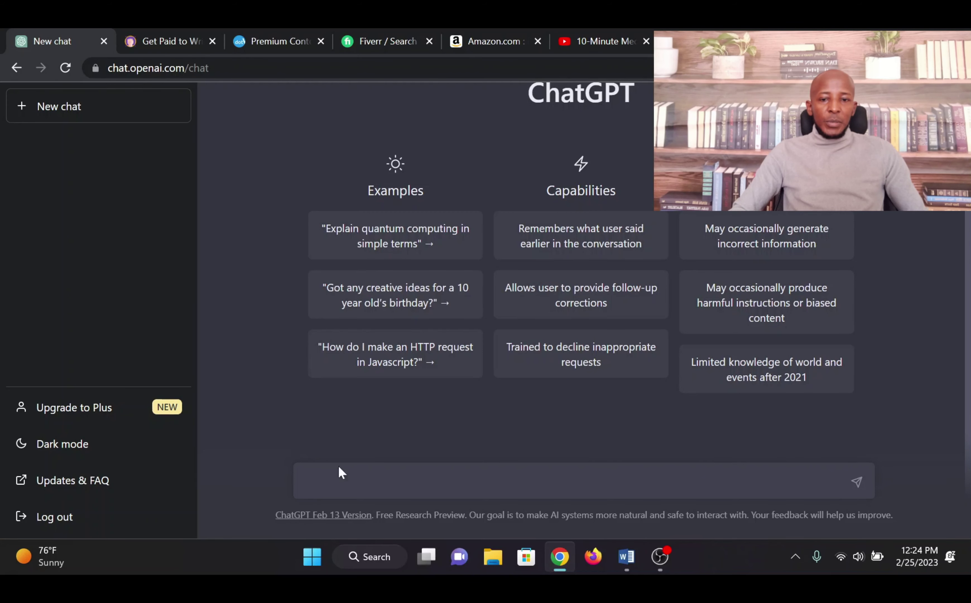
scroll(266, 371, "up", 2)
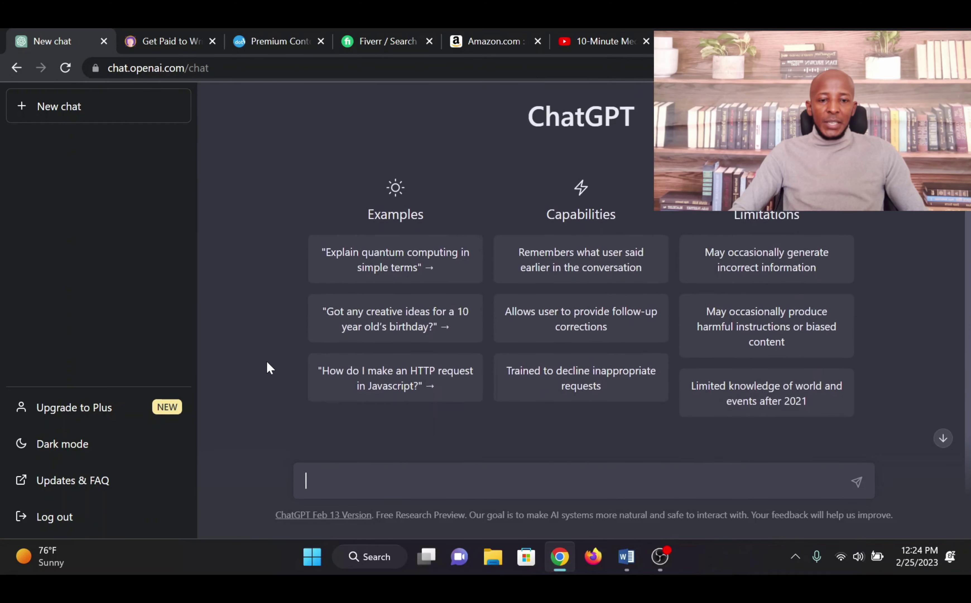
Ask ChatGPT to 'write a short article on 5 top car brands in the US'.
scroll(279, 399, "down", 2)
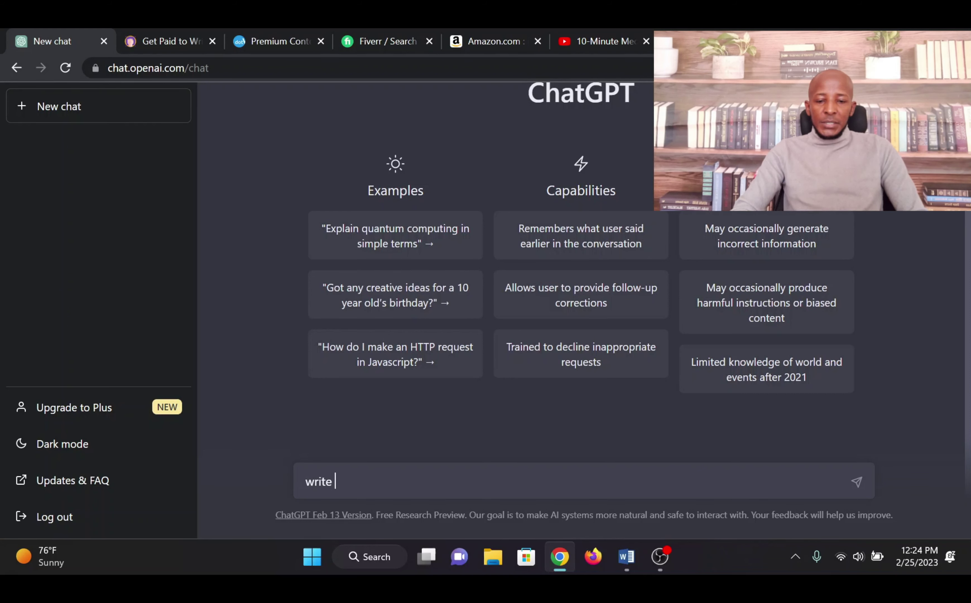
type("r m")
key("BackSpace")
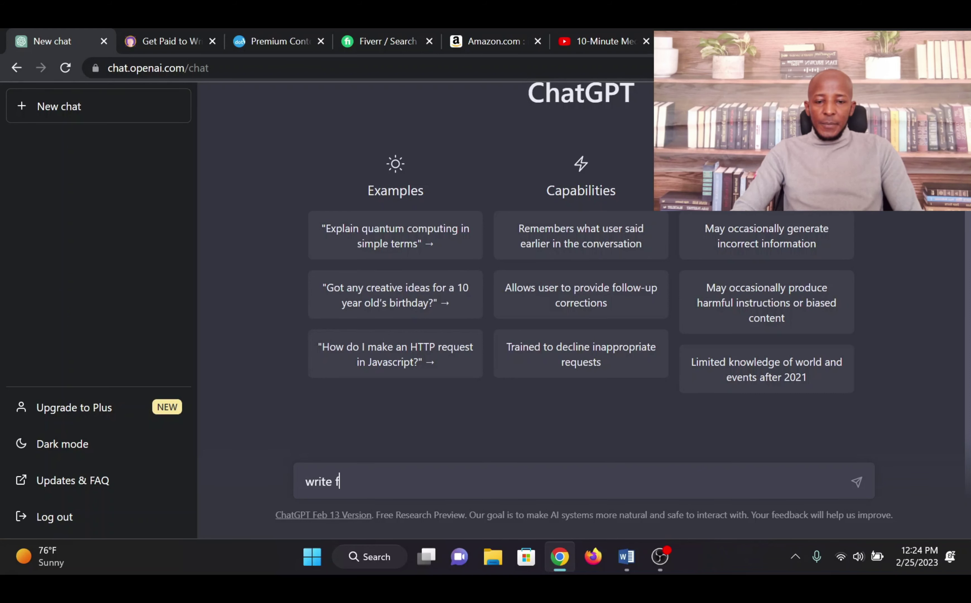
key("BackSpace")
key("BackSpace")
key("BackSpace")
key("BackSpace")
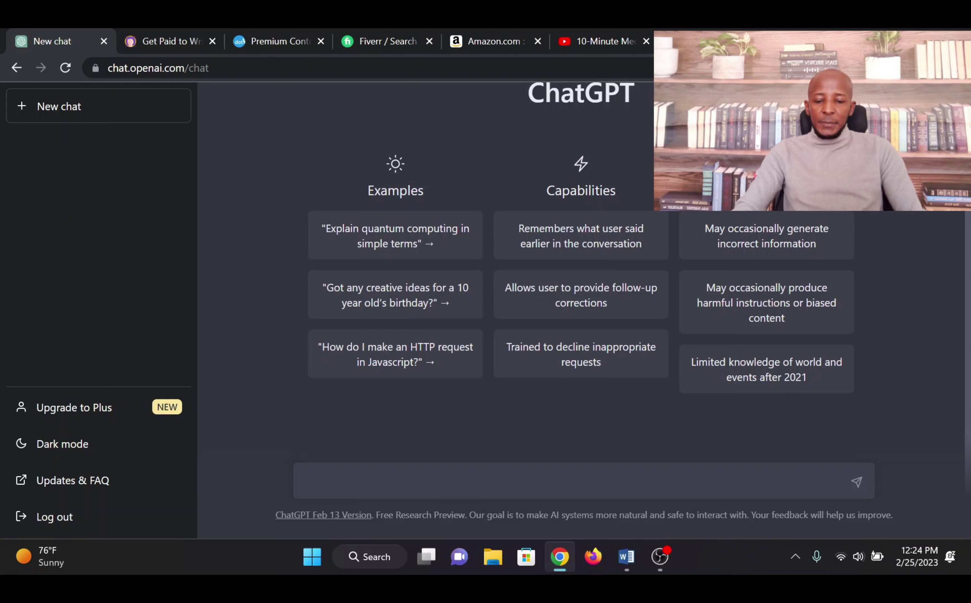
type("write a short article on 5 top car brands")
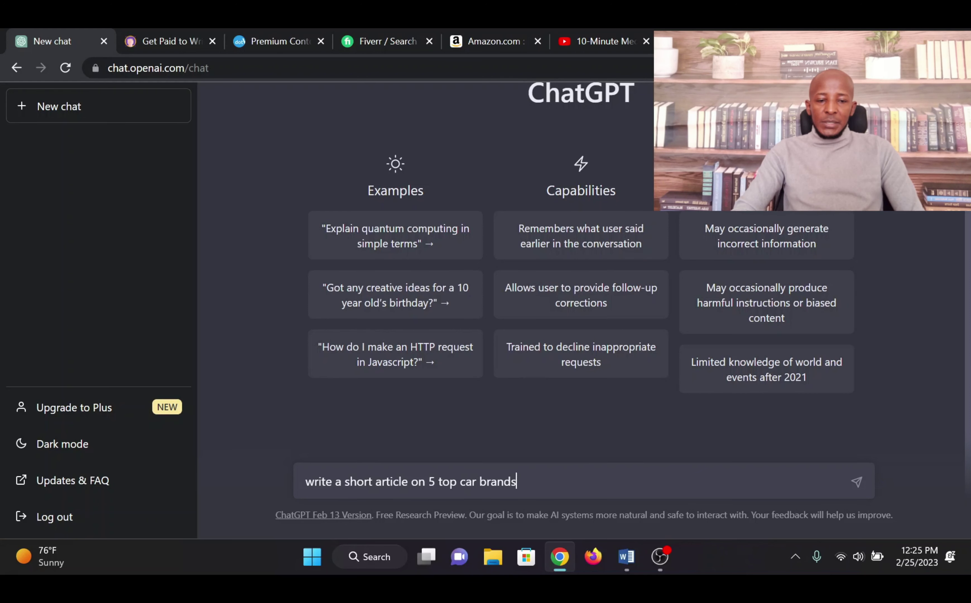
type("the US")
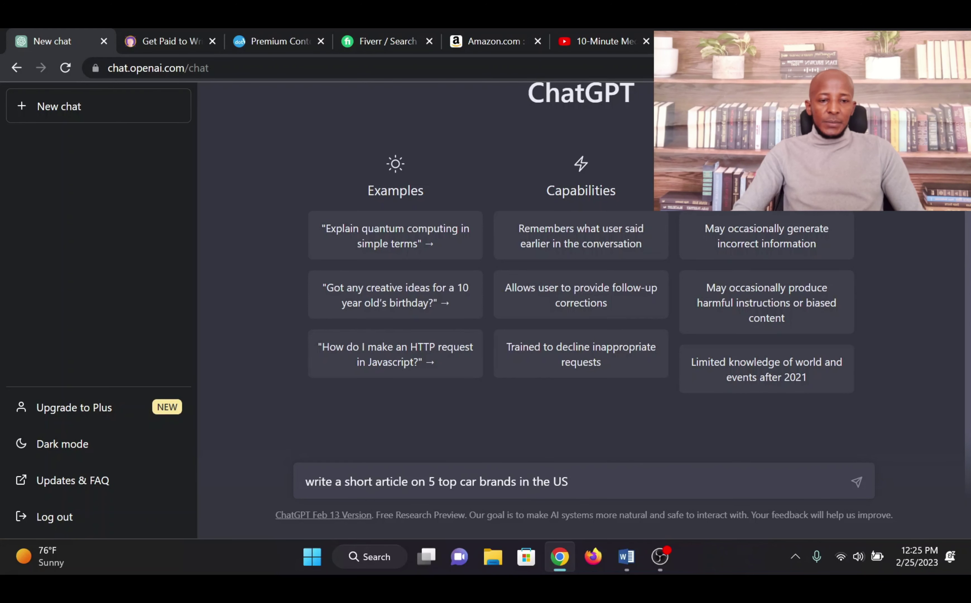
key("Return")
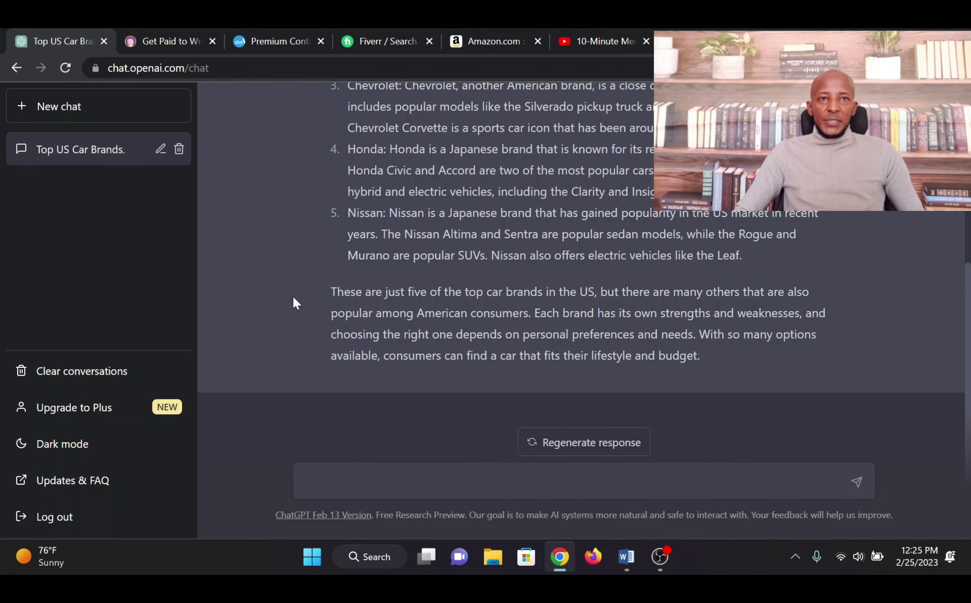
Scroll through Smashoid's AI-themed Tech article grid, then switch to the dotWriter marketplace.
scroll(283, 308, "up", 4)
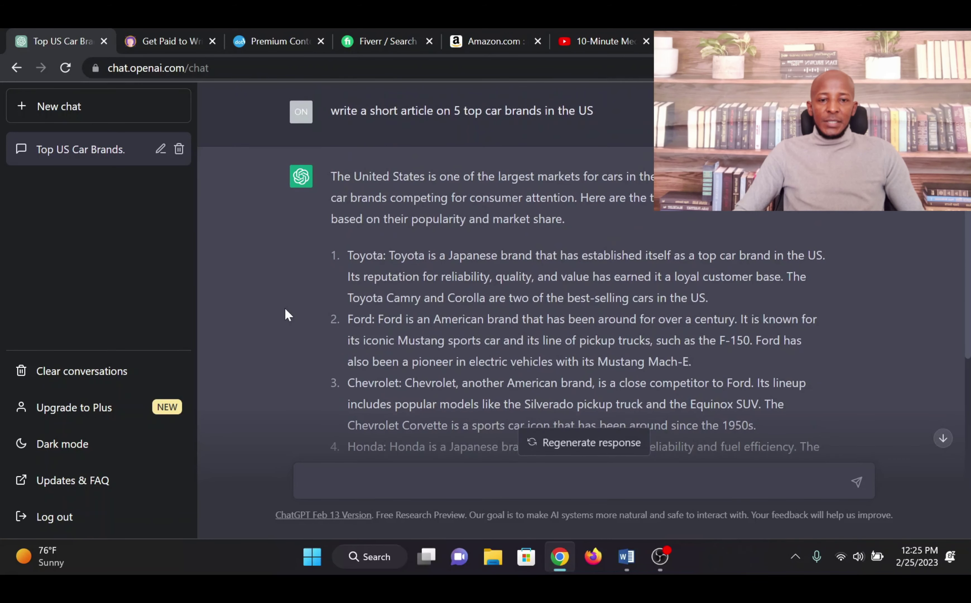
scroll(285, 307, "down", 4)
scroll(285, 307, "up", 6)
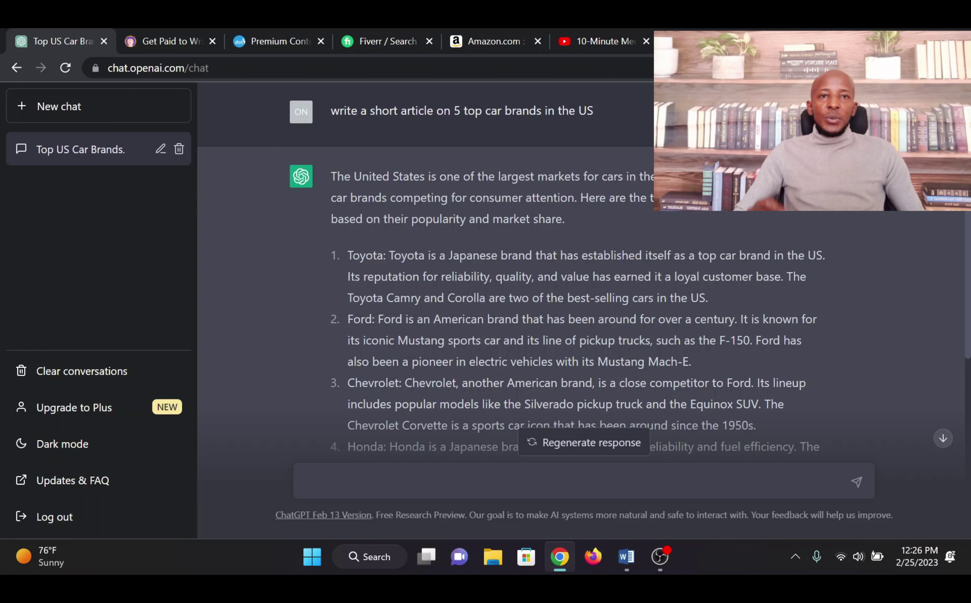
scroll(419, 307, "down", 7)
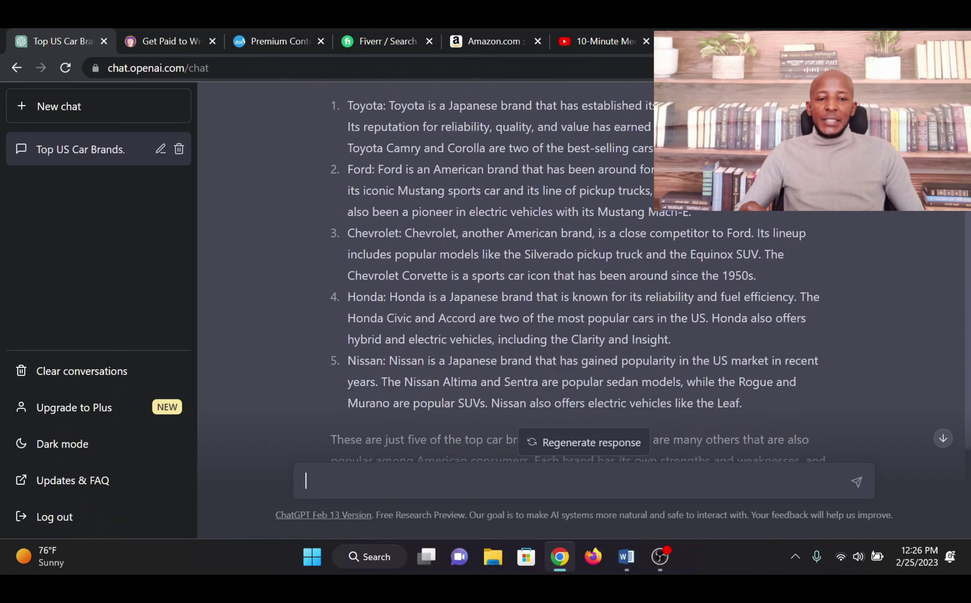
scroll(419, 307, "up", 5)
scroll(419, 307, "up", 2)
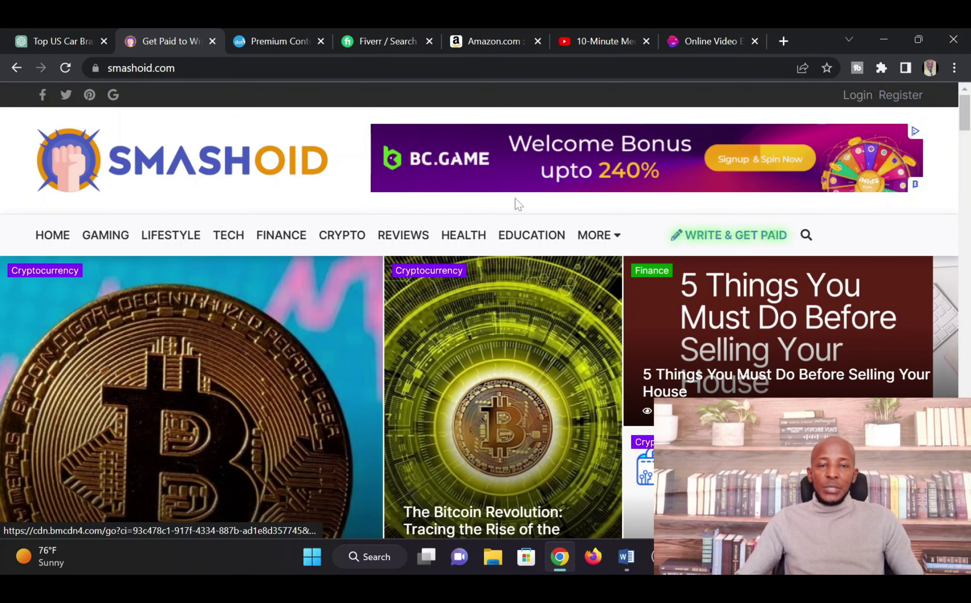
scroll(282, 277, "down", 10)
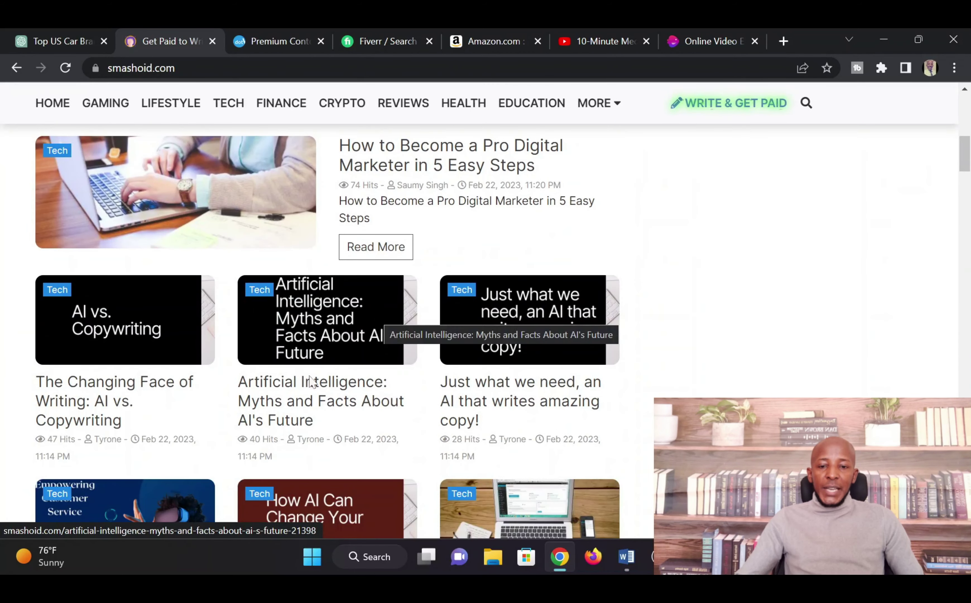
scroll(310, 381, "down", 2)
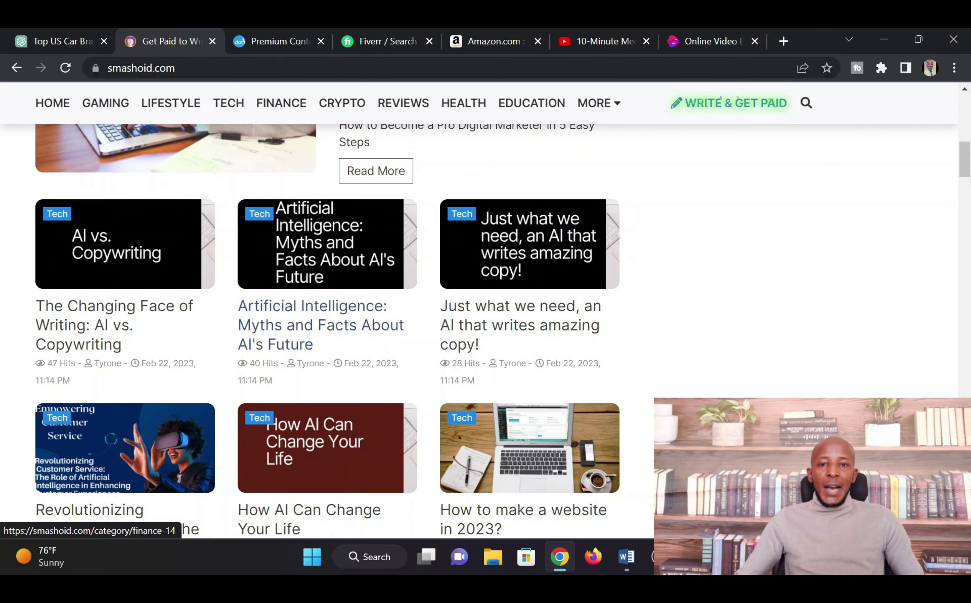
left_click(266, 40)
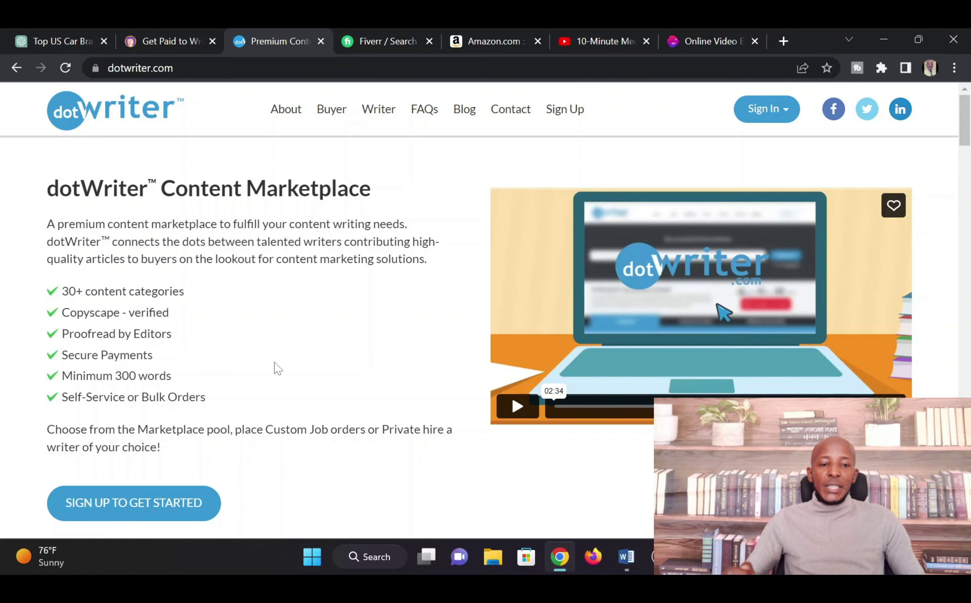
scroll(284, 352, "down", 5)
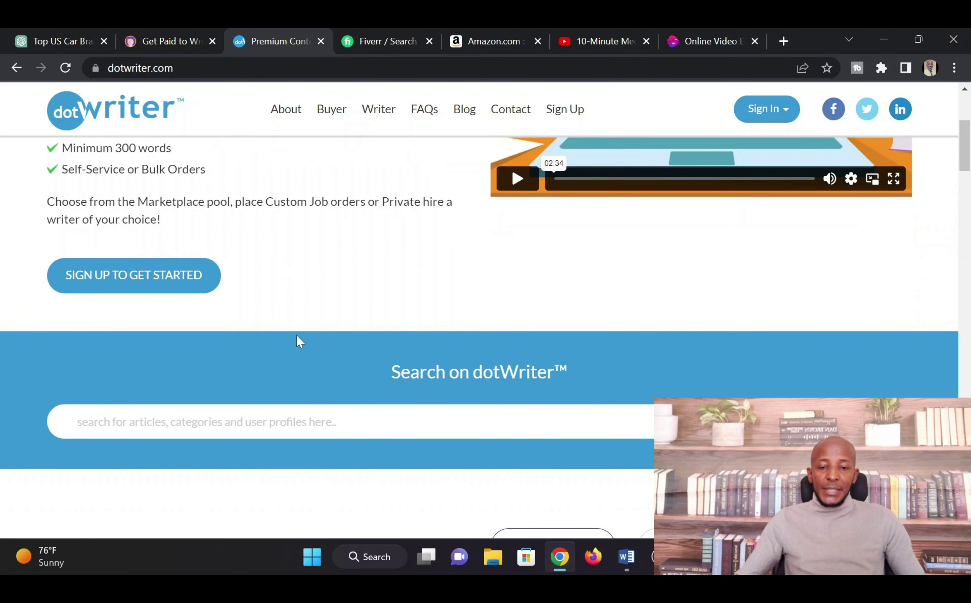
scroll(315, 330, "down", 9)
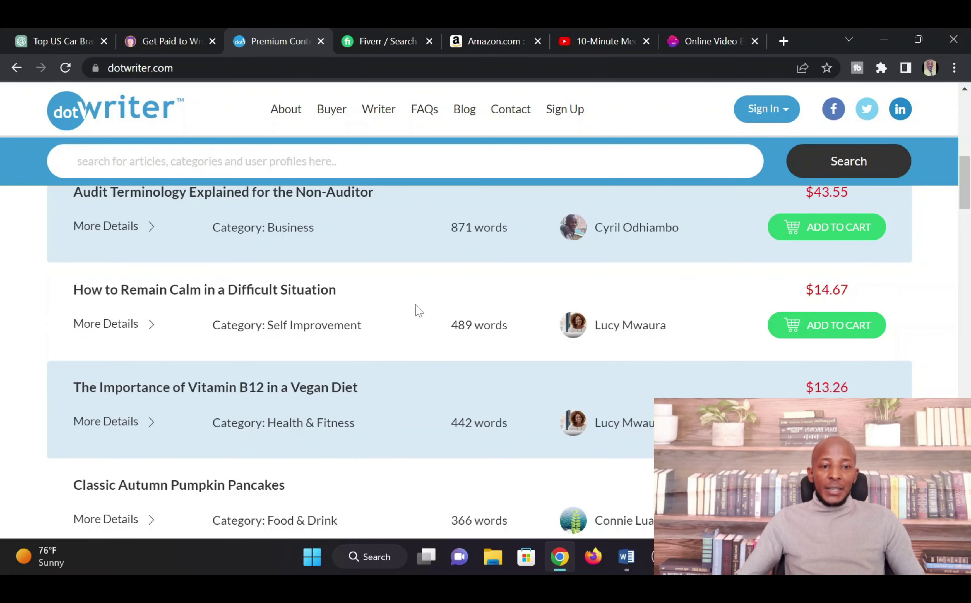
scroll(402, 293, "up", 2)
scroll(402, 297, "down", 4)
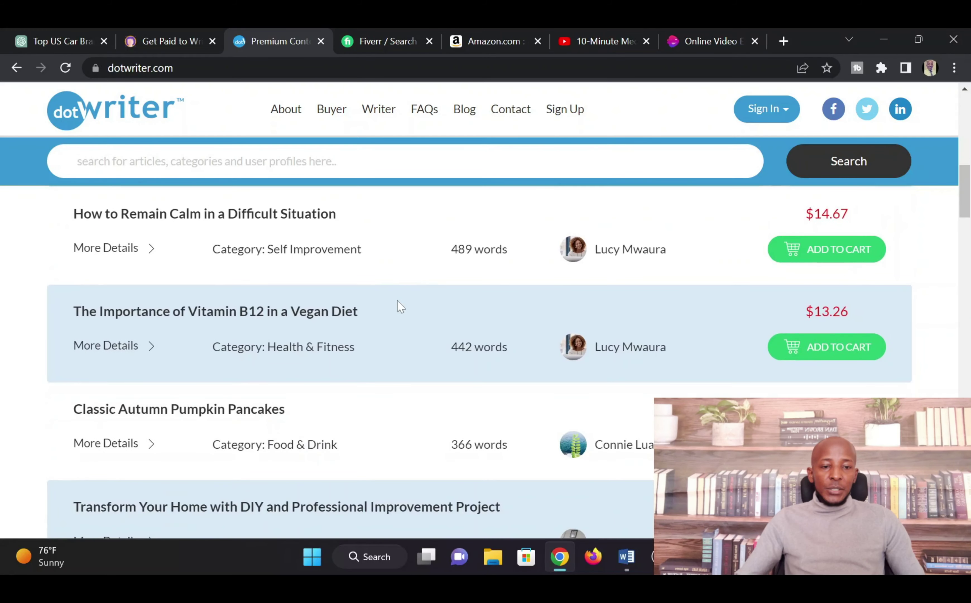
scroll(402, 301, "up", 1)
scroll(709, 320, "up", 5)
scroll(817, 317, "down", 5)
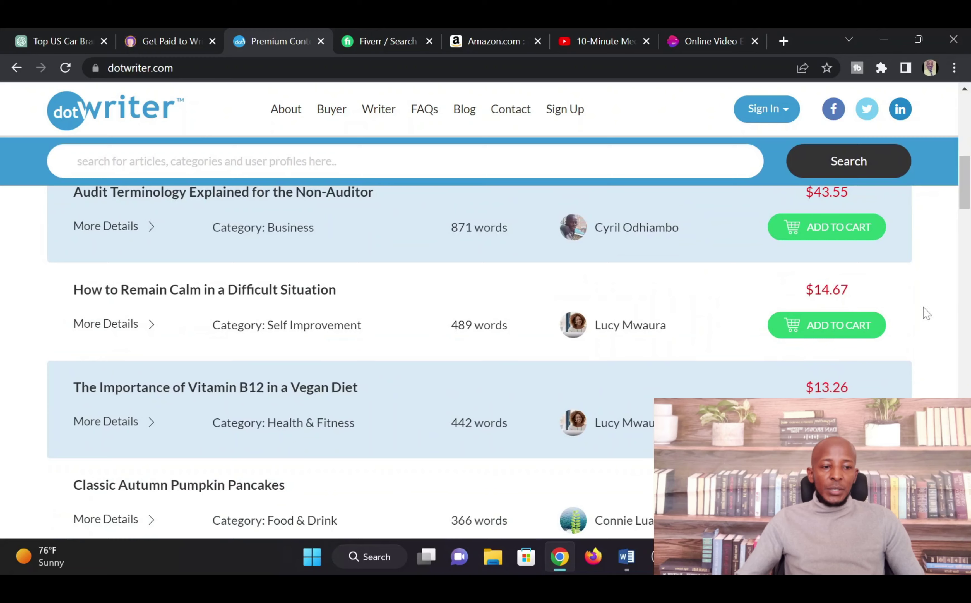
scroll(690, 374, "down", 7)
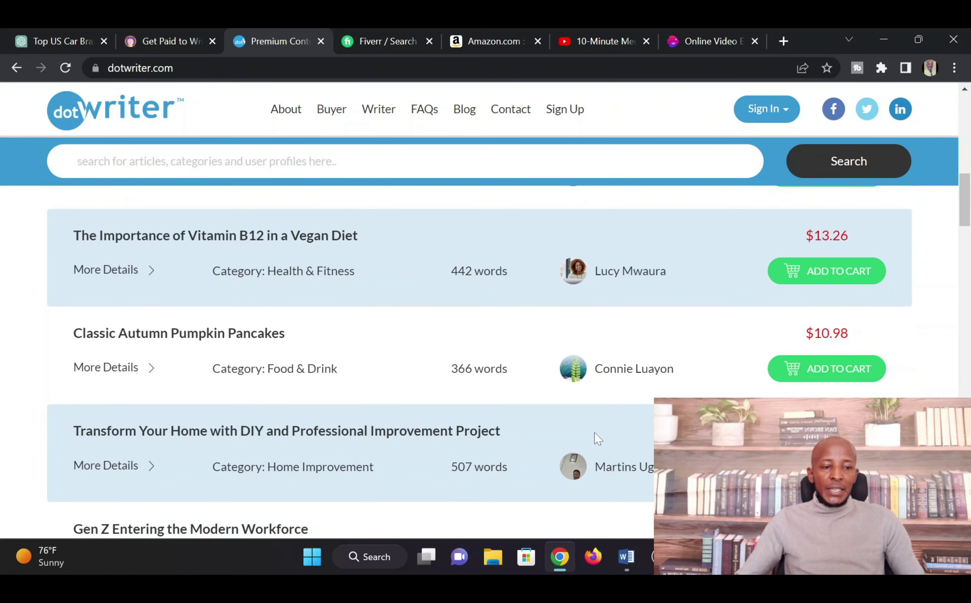
scroll(353, 418, "down", 7)
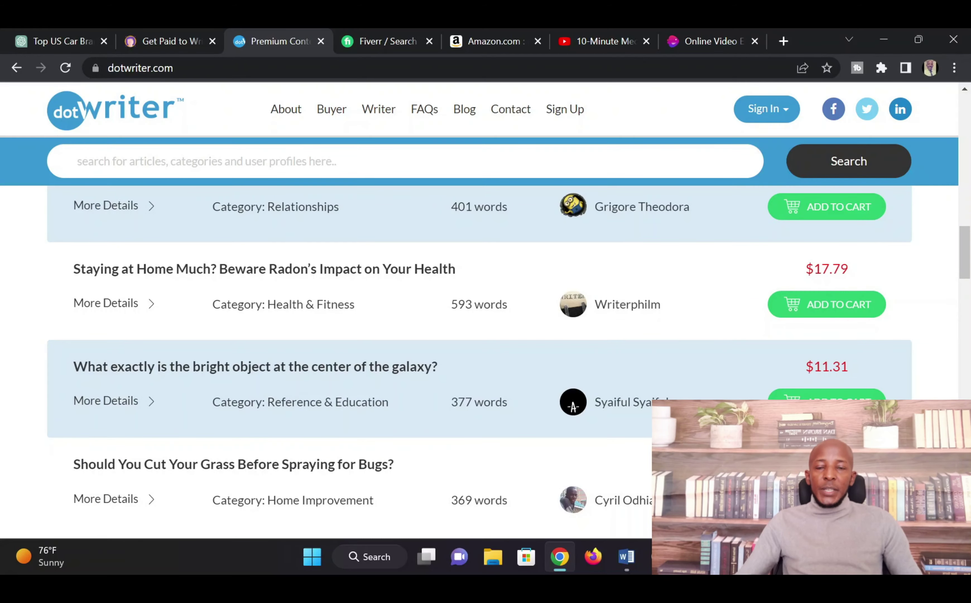
scroll(347, 397, "down", 5)
scroll(347, 396, "up", 15)
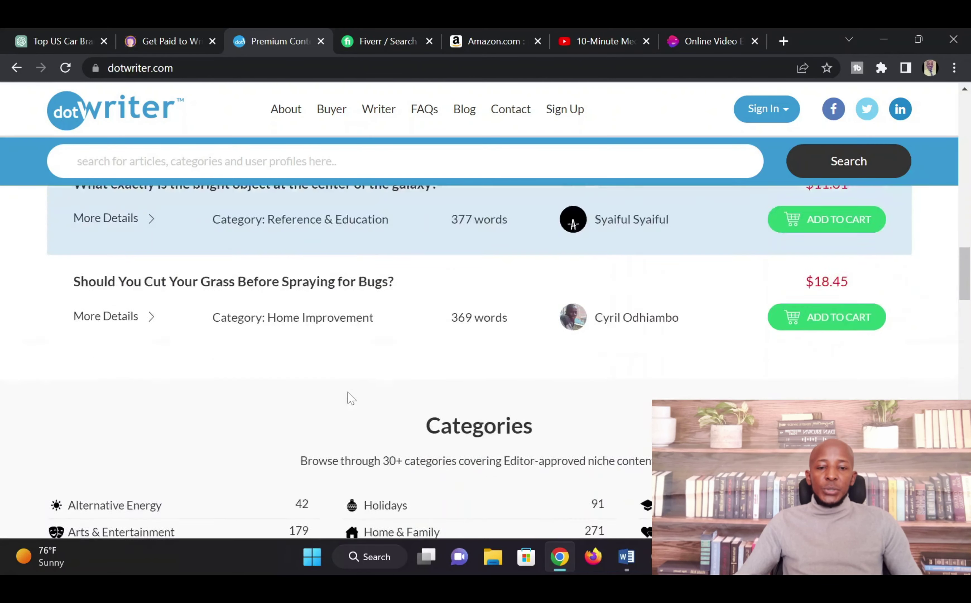
scroll(344, 387, "up", 4)
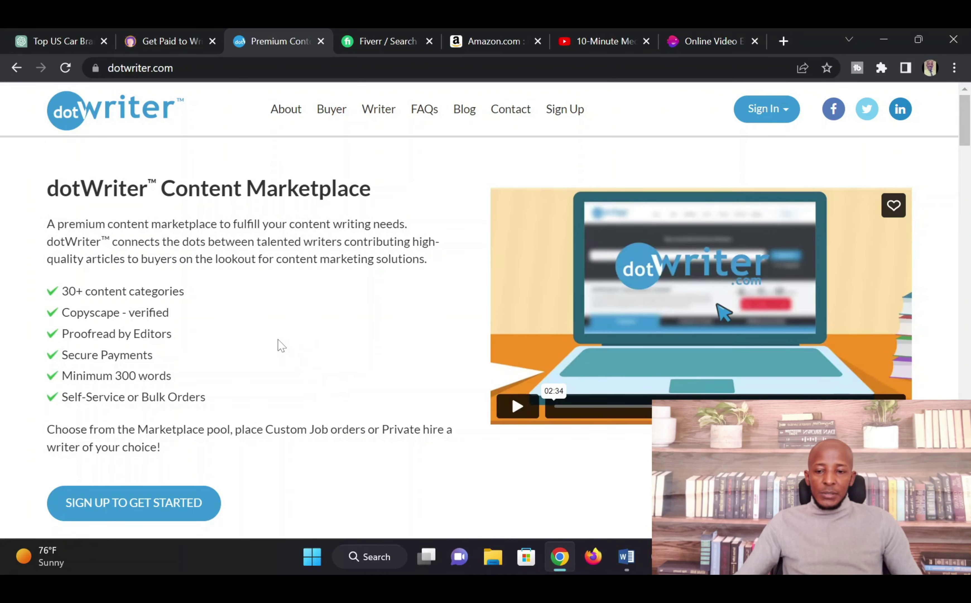
scroll(278, 347, "down", 2)
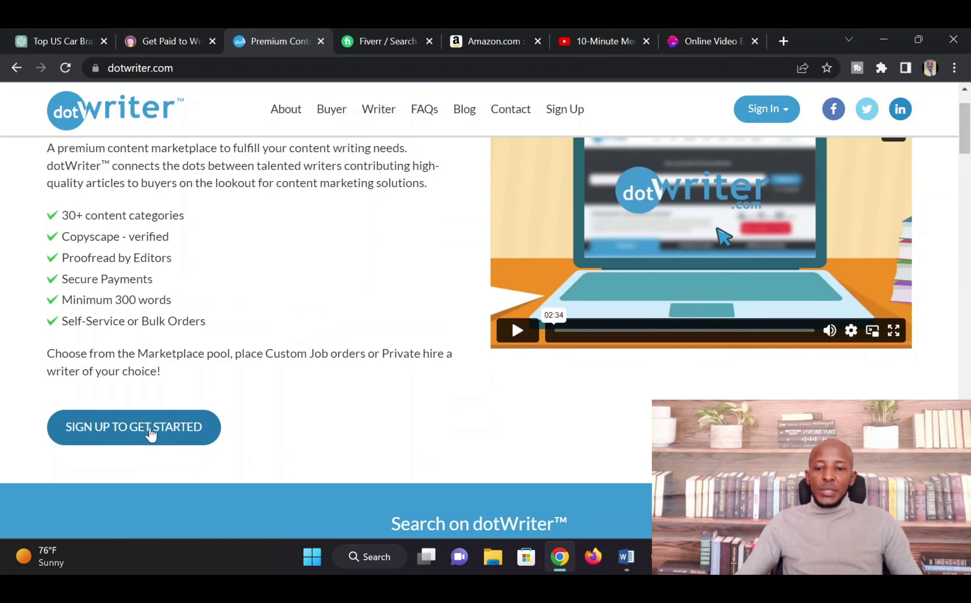
left_click(130, 434)
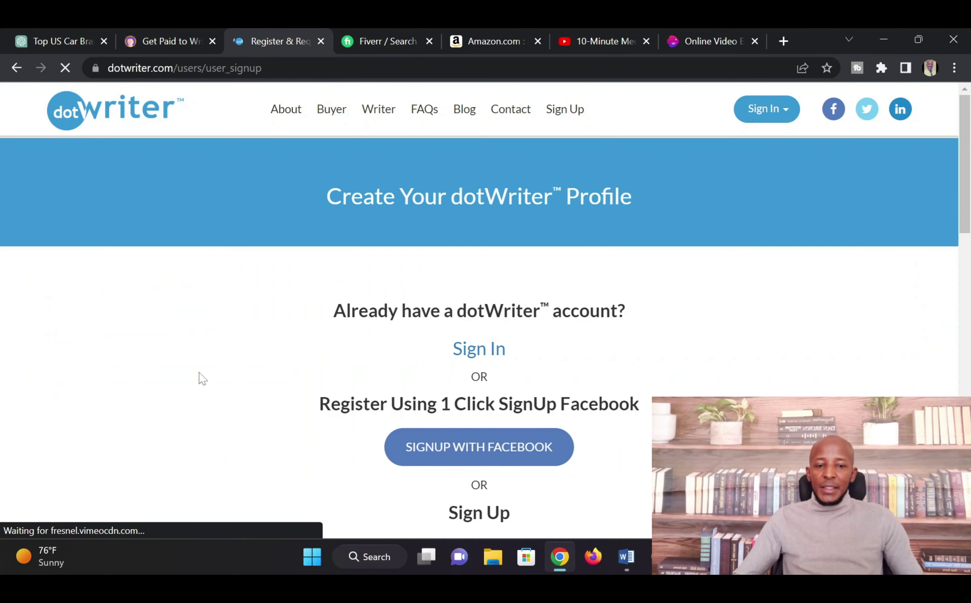
scroll(241, 354, "down", 5)
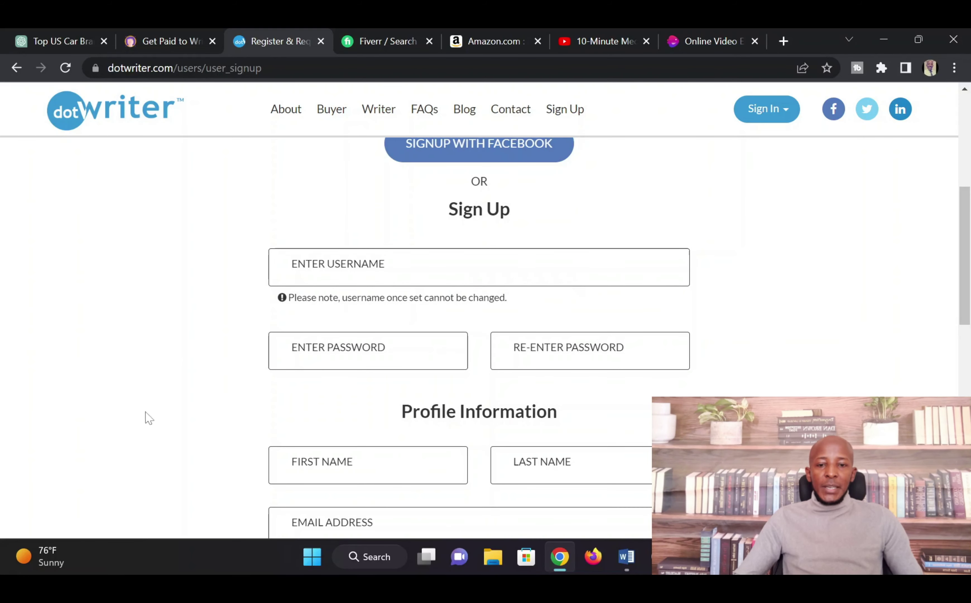
scroll(488, 373, "down", 2)
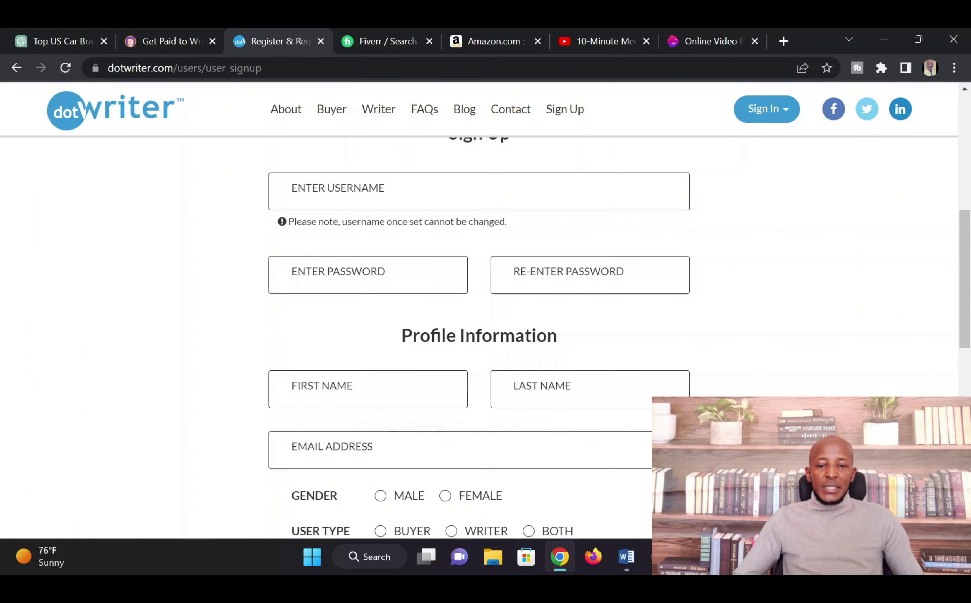
scroll(175, 459, "down", 2)
scroll(239, 438, "down", 2)
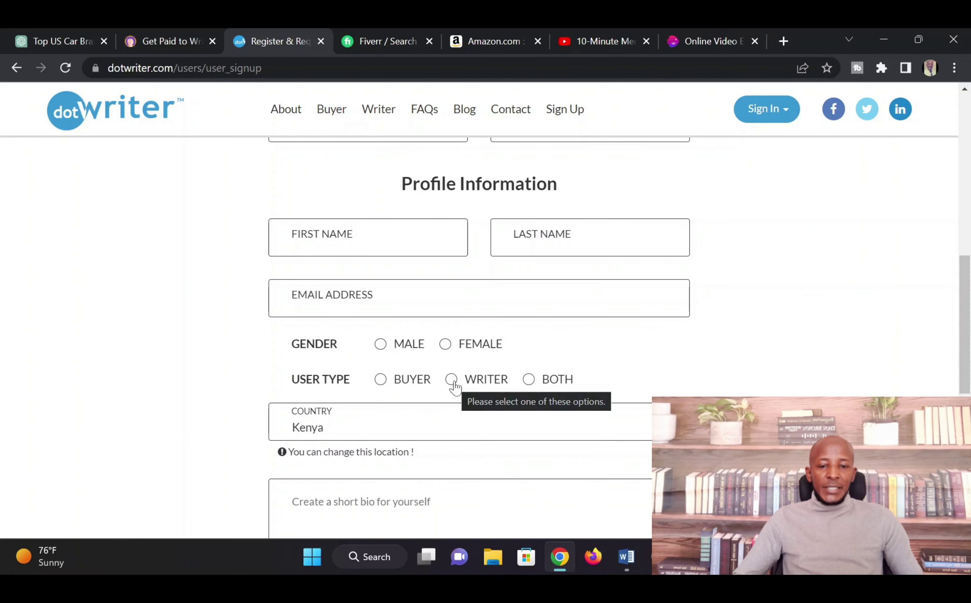
scroll(199, 403, "down", 4)
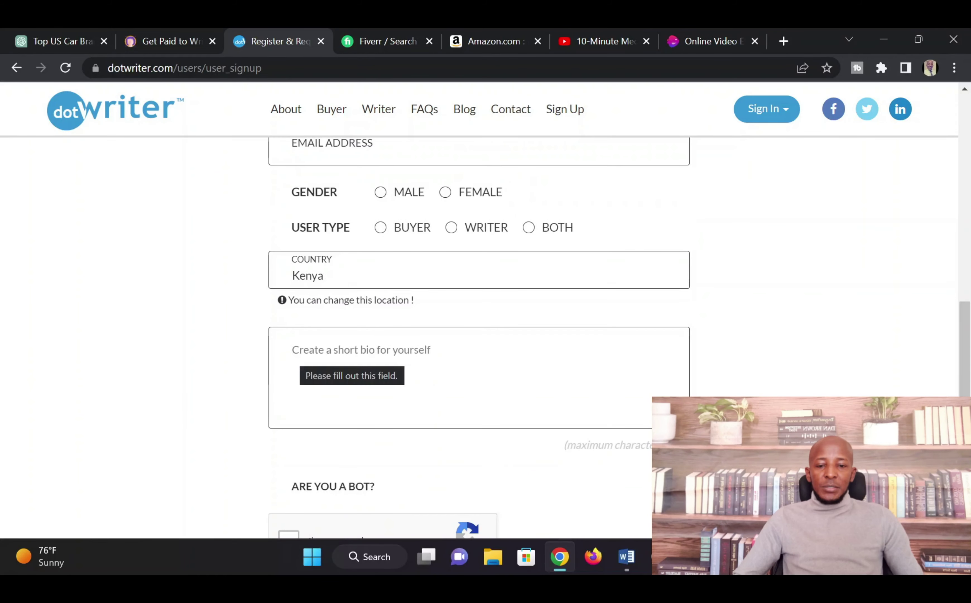
scroll(368, 381, "down", 4)
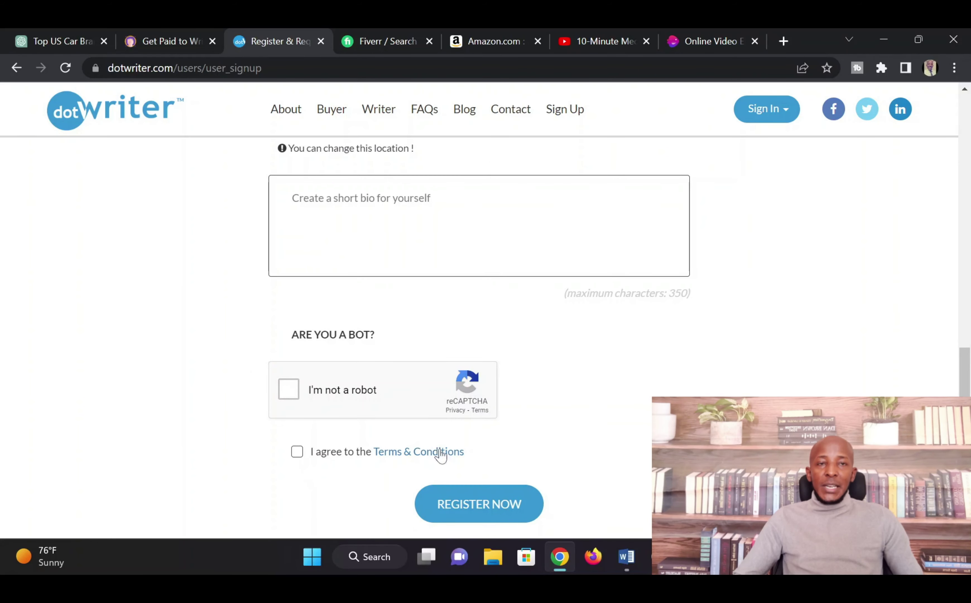
scroll(526, 403, "down", 4)
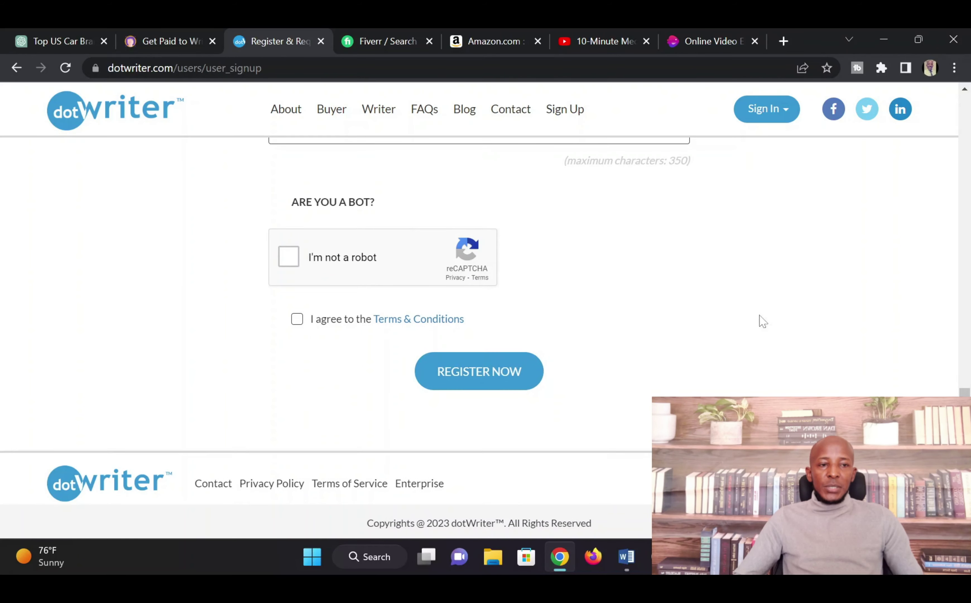
scroll(797, 91, "up", 15)
Sign in to dotWriter with the writer account's username and password, then review the dashboard.
left_click(781, 110)
left_click(715, 224)
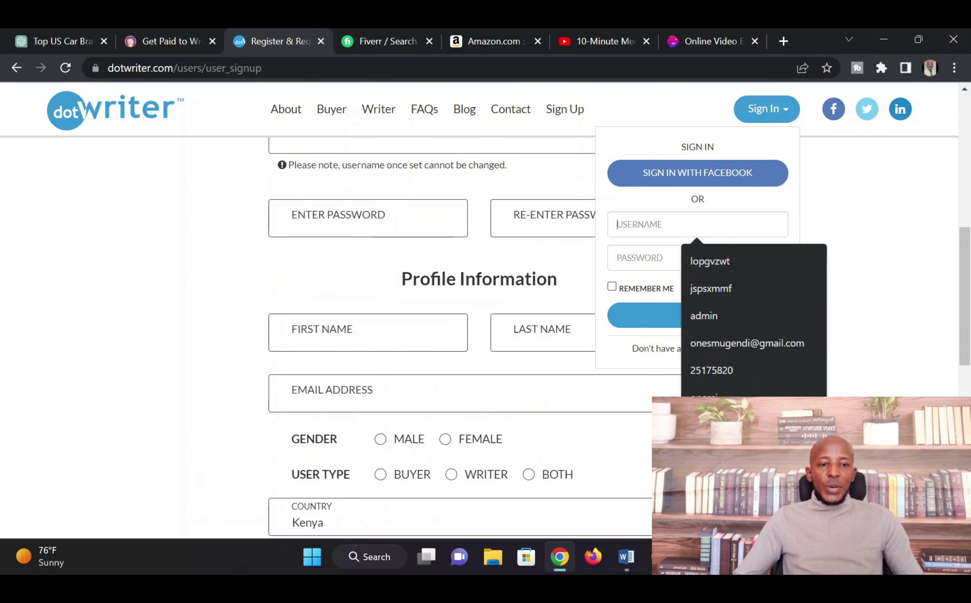
type("o")
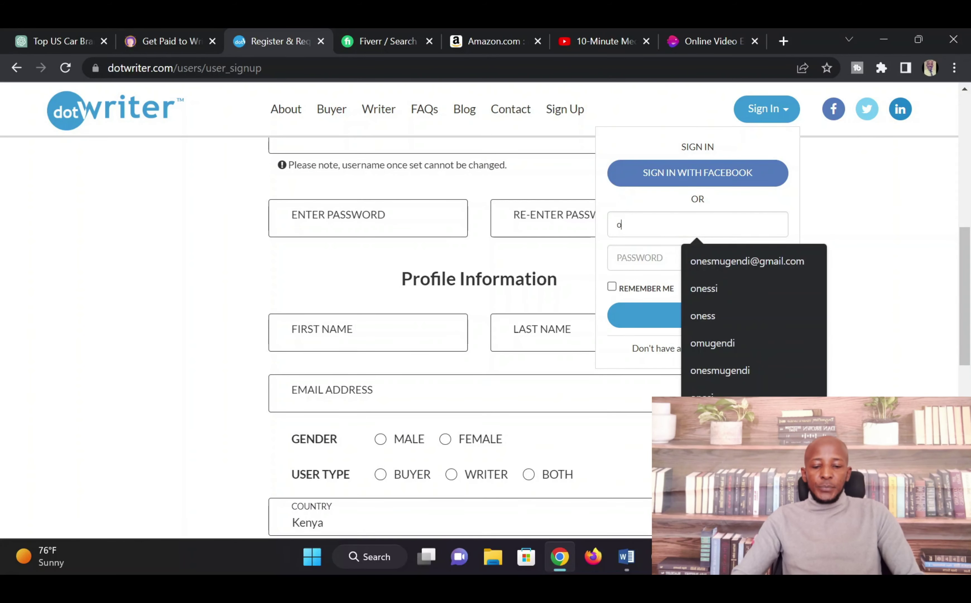
type("nessi")
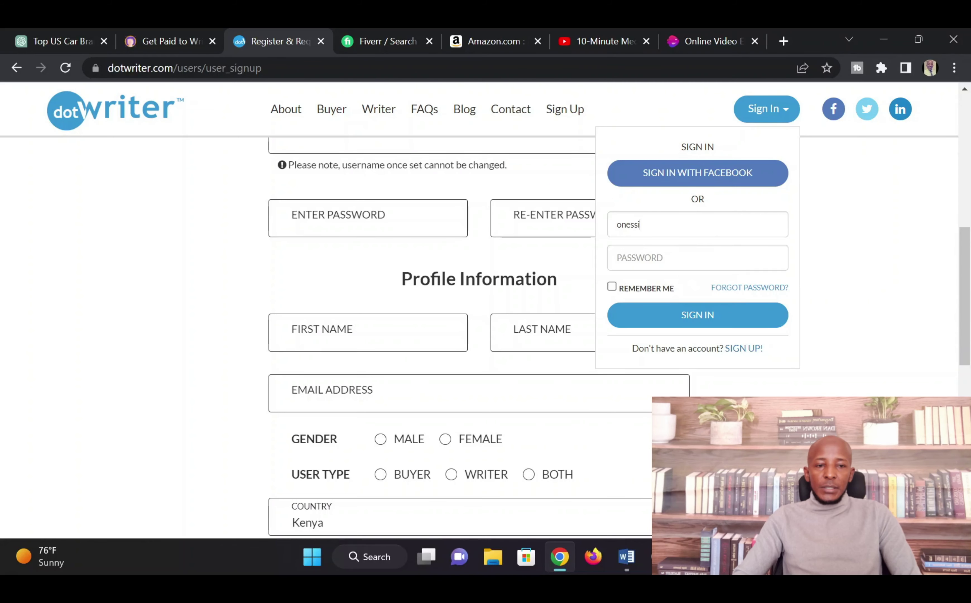
key("Tab")
type("••")
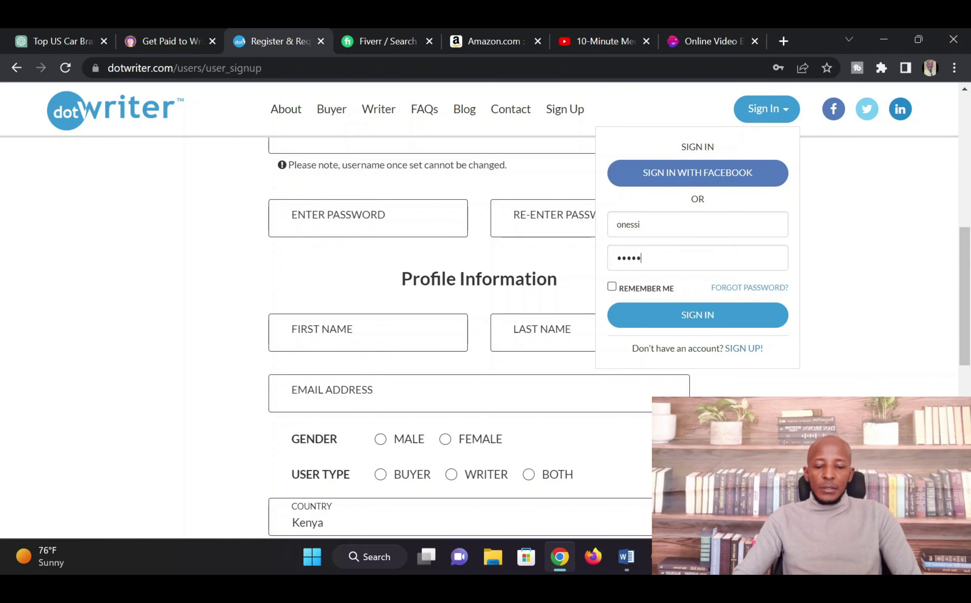
key("Return")
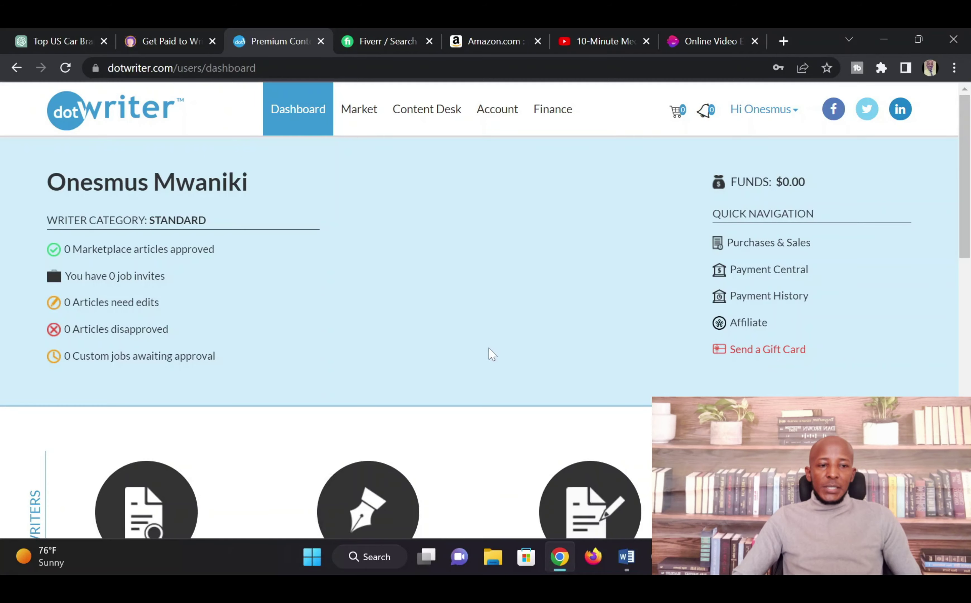
scroll(489, 351, "down", 5)
scroll(484, 359, "up", 5)
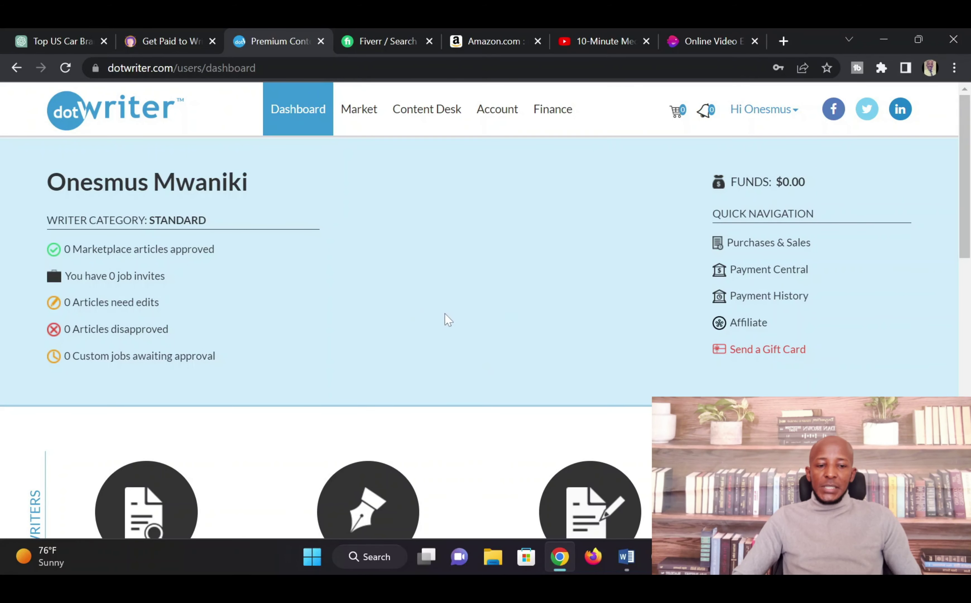
scroll(446, 319, "down", 5)
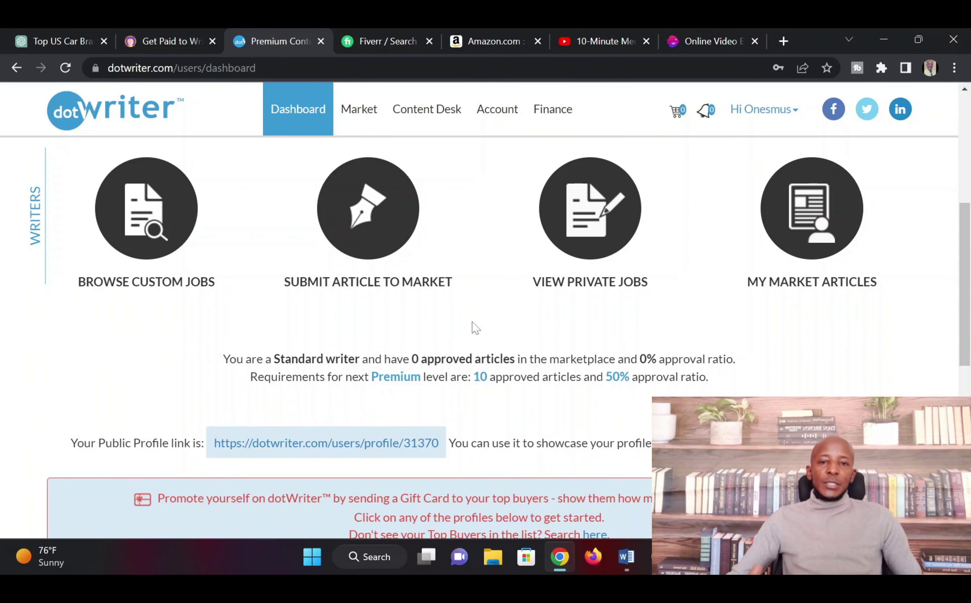
Briefly view the Smashoid homepage, then go back to the dotWriter dashboard.
left_click(160, 39)
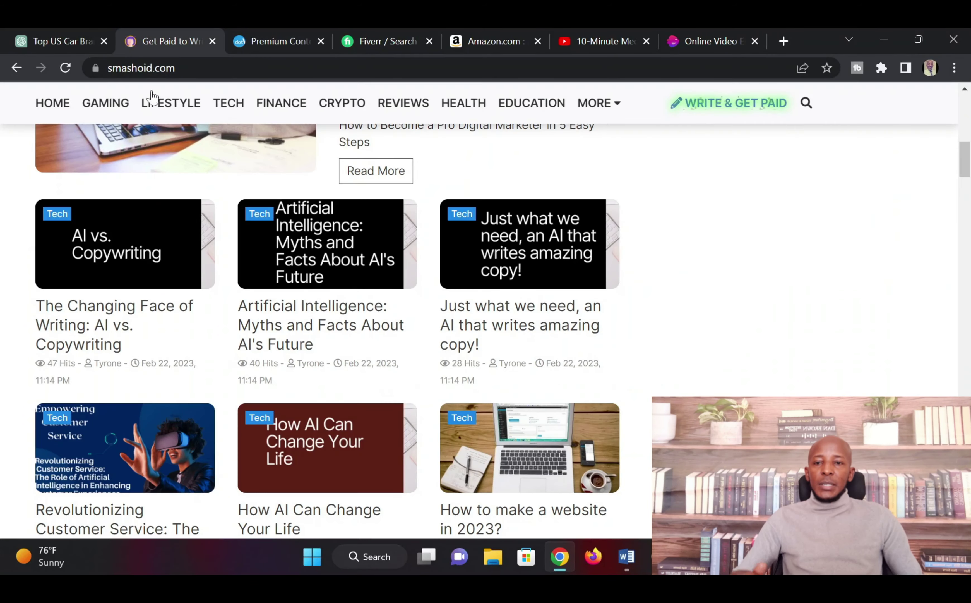
scroll(138, 195, "up", 10)
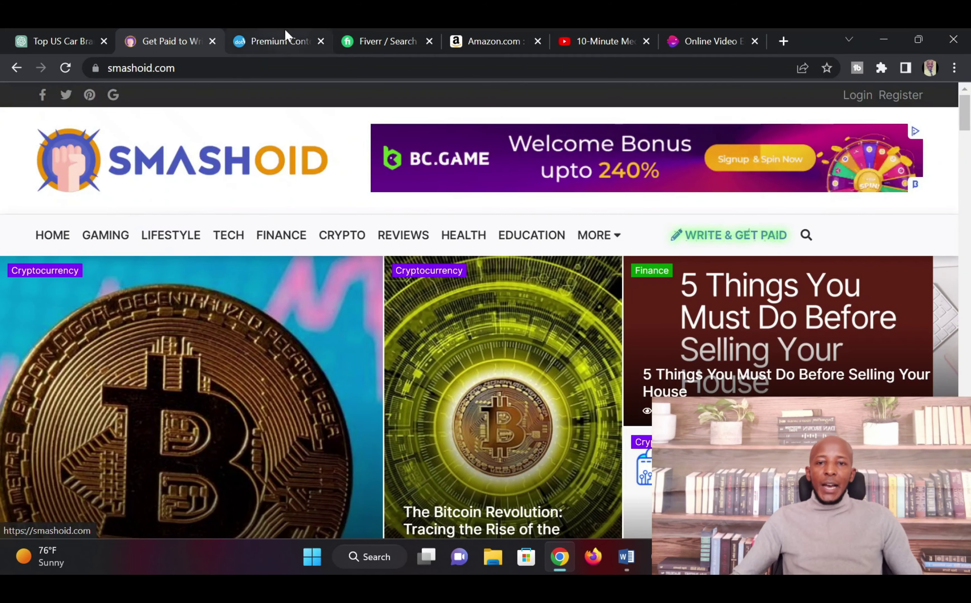
left_click(277, 40)
scroll(268, 279, "up", 5)
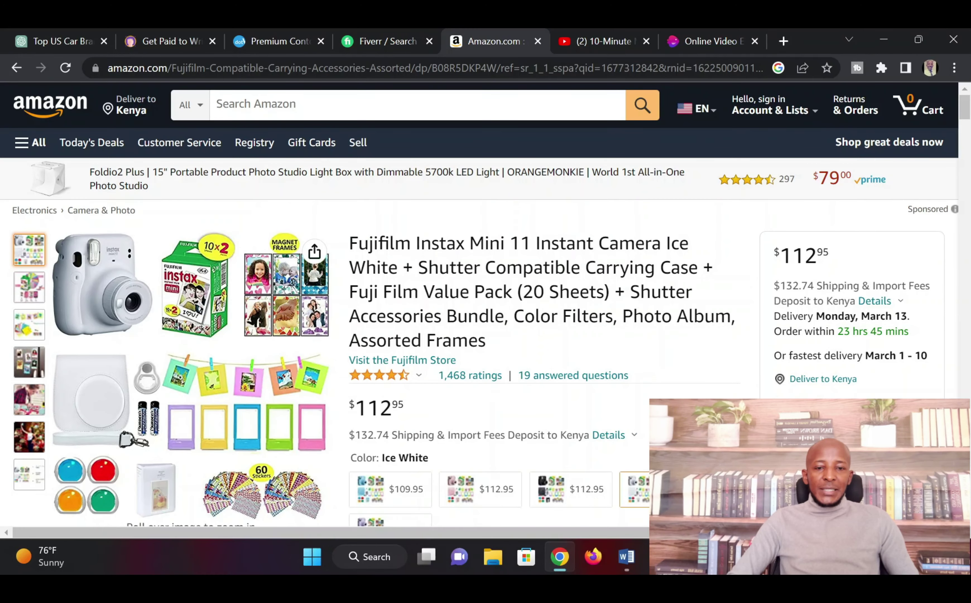
Review the $112.95 Fujifilm Instax Mini 11 bundle listing, then move to Fiverr's listing-gig results.
scroll(596, 350, "down", 8)
scroll(542, 303, "down", 4)
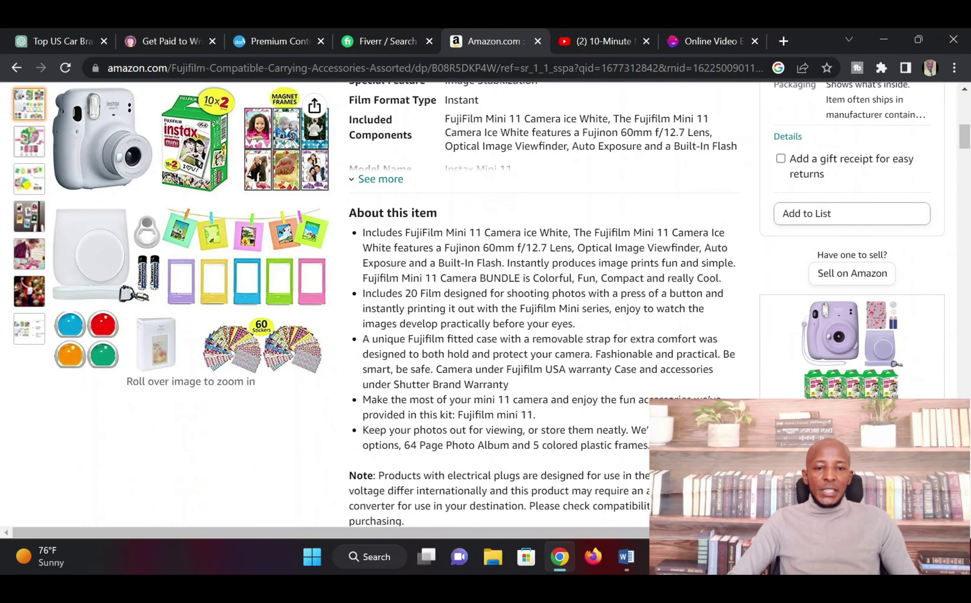
scroll(574, 382, "down", 6)
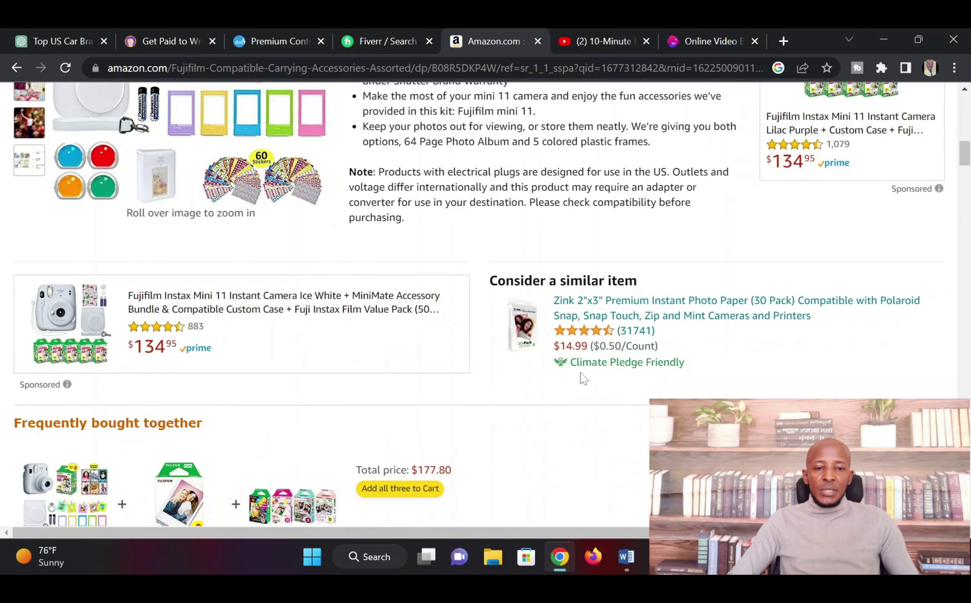
scroll(577, 371, "up", 15)
scroll(499, 189, "up", 6)
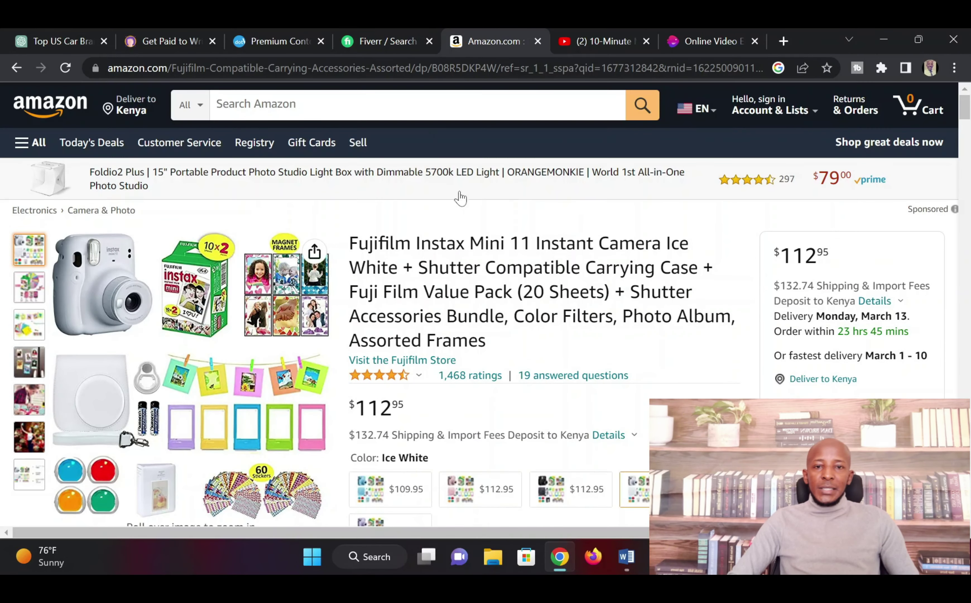
left_click(372, 37)
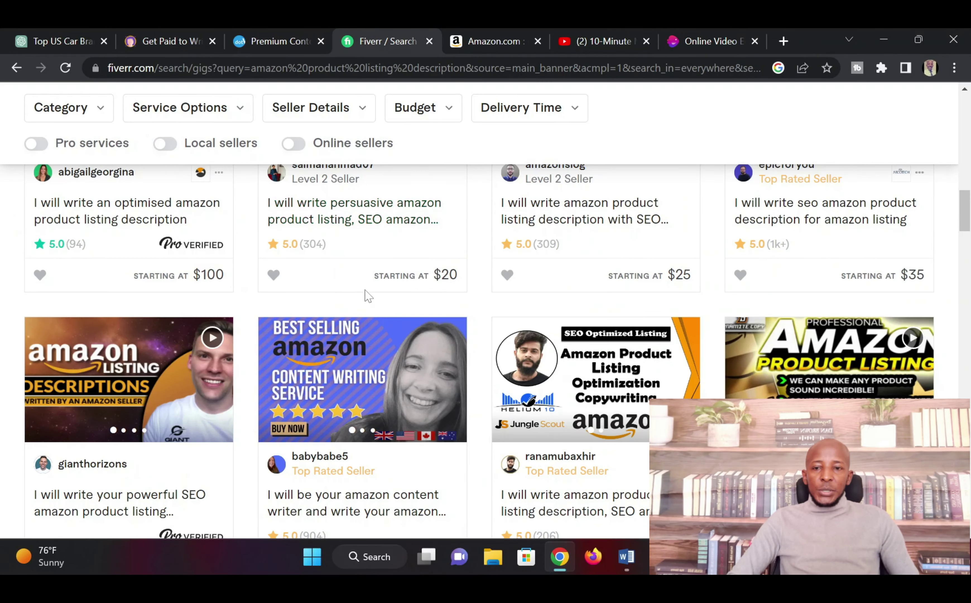
scroll(354, 275, "up", 6)
scroll(386, 259, "down", 10)
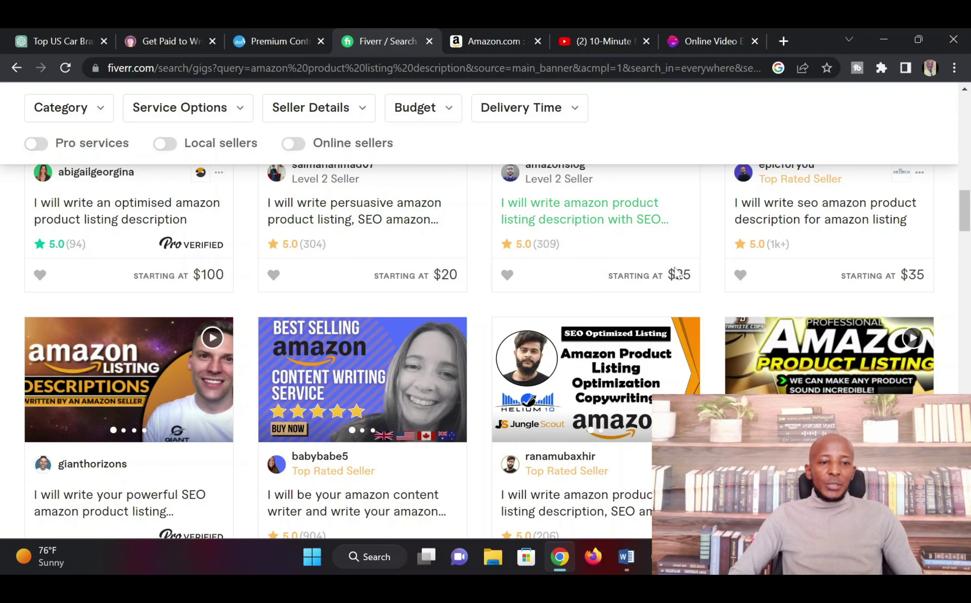
scroll(227, 353, "down", 5)
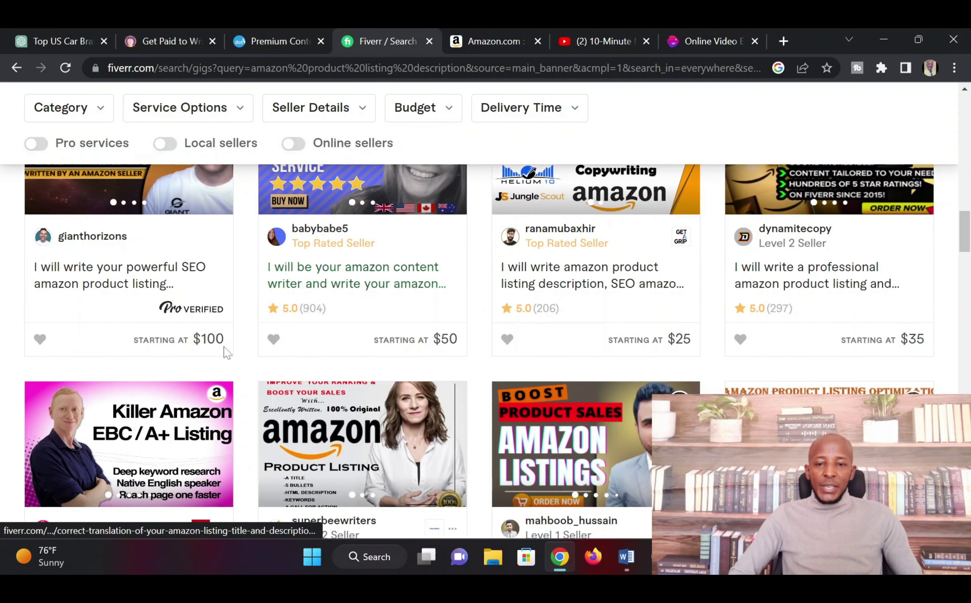
scroll(227, 352, "down", 2)
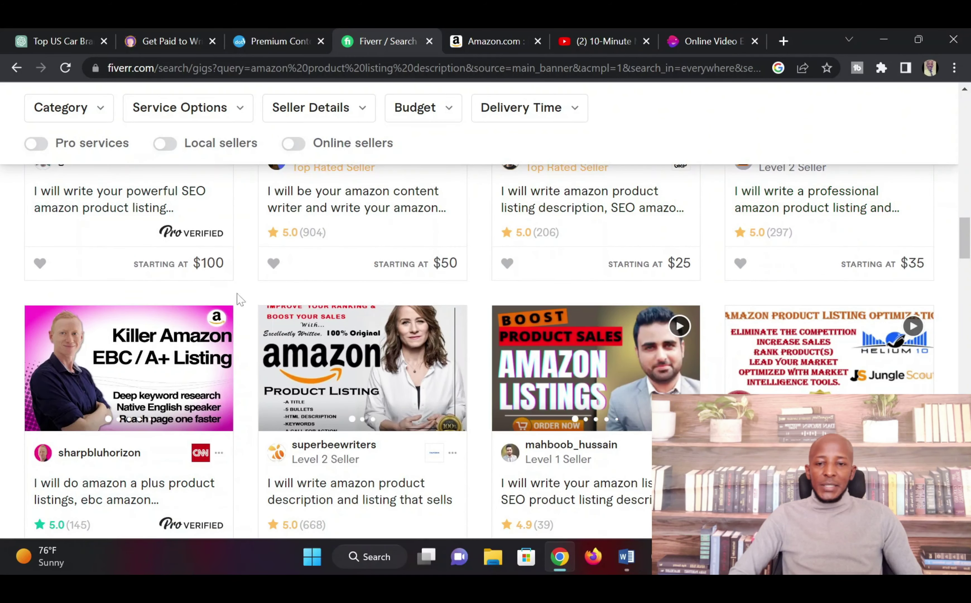